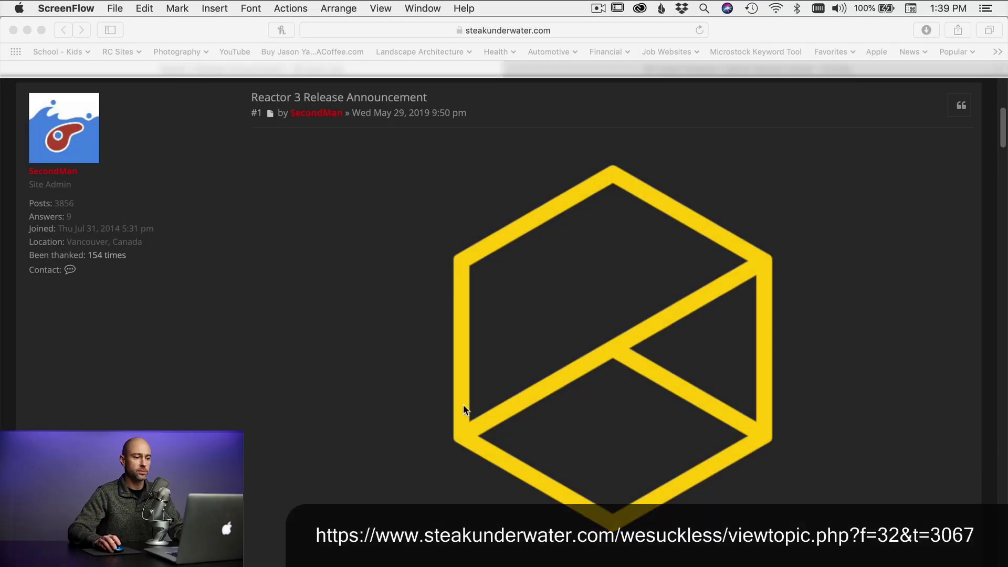
Scroll to the 'Enough already!' section and download Reactor-Installer.lua.
{"action": "scroll", "coordinate": [366, 418], "scroll_direction": "down", "scroll_amount": 3}
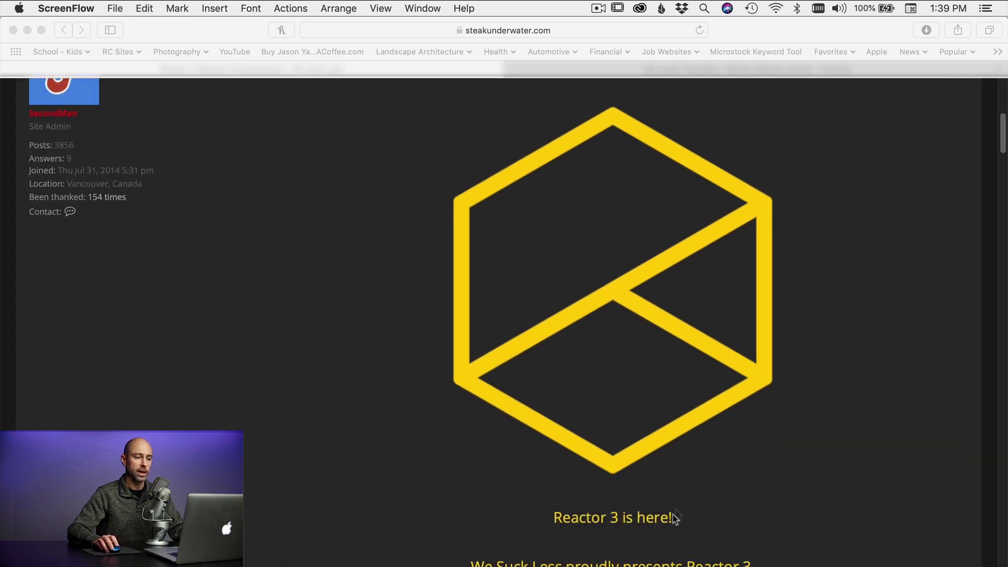
{"action": "scroll", "coordinate": [525, 391], "scroll_direction": "up", "scroll_amount": 7}
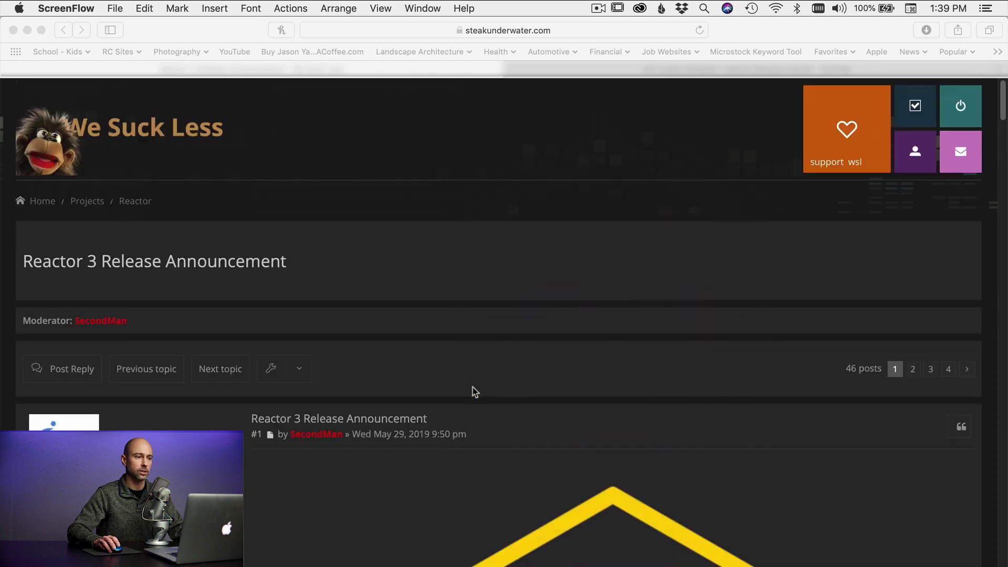
{"action": "scroll", "coordinate": [518, 349], "scroll_direction": "down", "scroll_amount": 15}
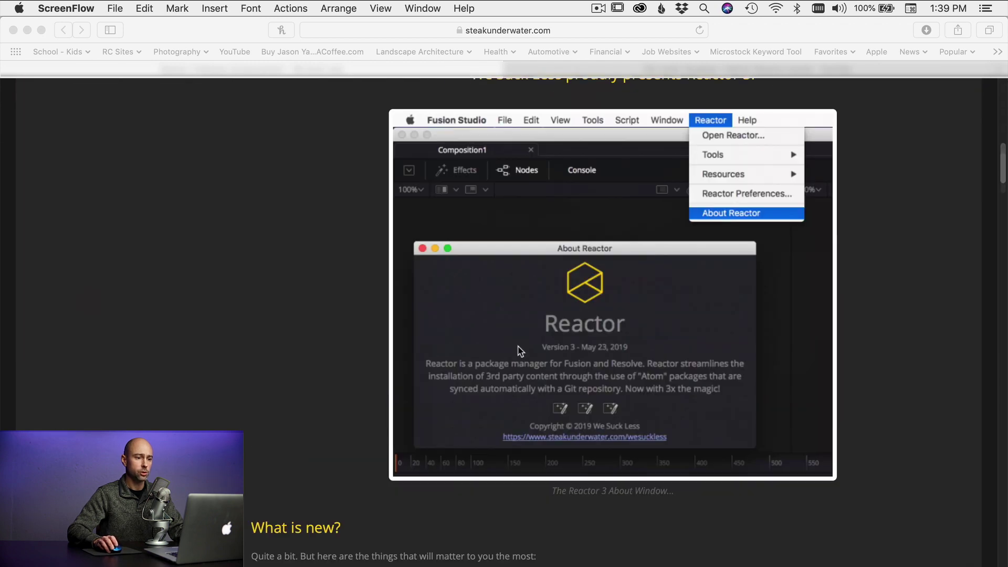
{"action": "scroll", "coordinate": [518, 351], "scroll_direction": "down", "scroll_amount": 10}
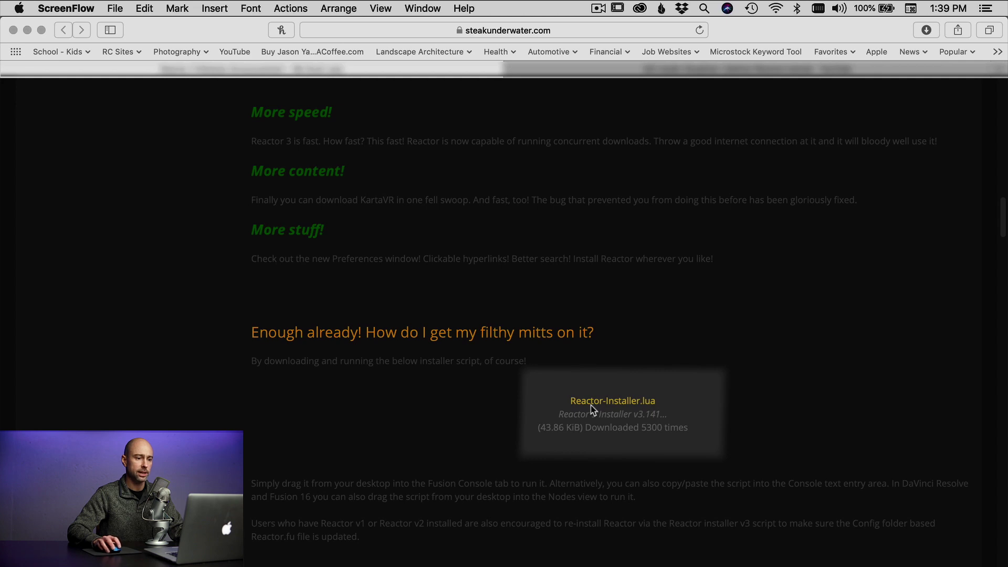
{"action": "left_click", "coordinate": [626, 407]}
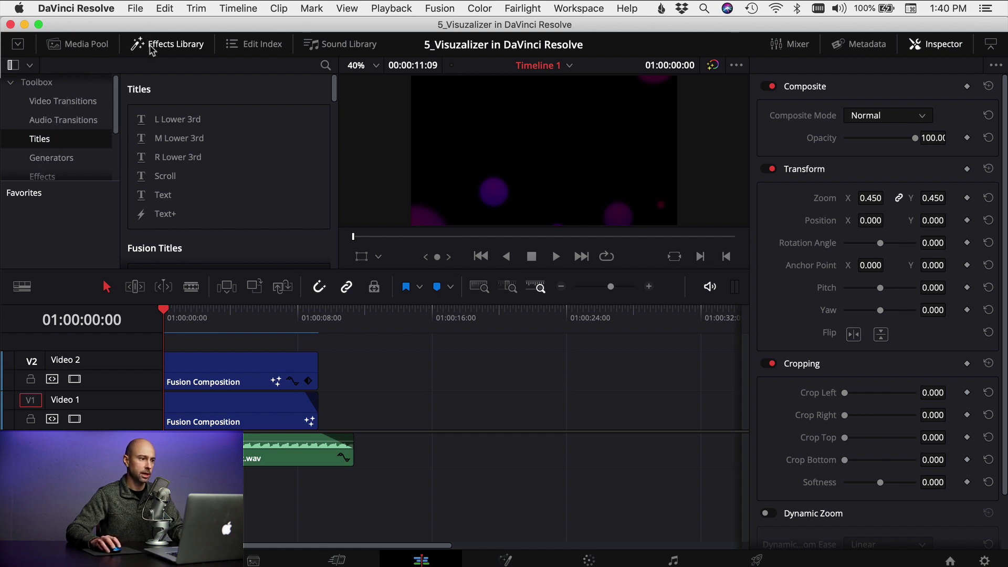
Drop a Fusion Composition from Toolbox > Effects onto Video 1 and open it in Fusion.
{"action": "left_click", "coordinate": [40, 178]}
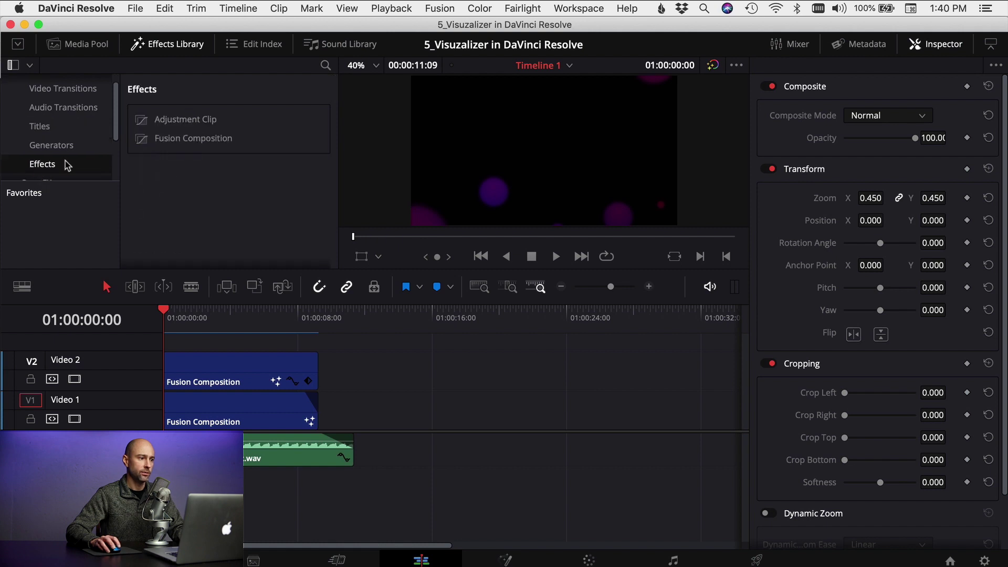
{"action": "left_click_drag", "start_coordinate": [189, 139], "coordinate": [522, 413]}
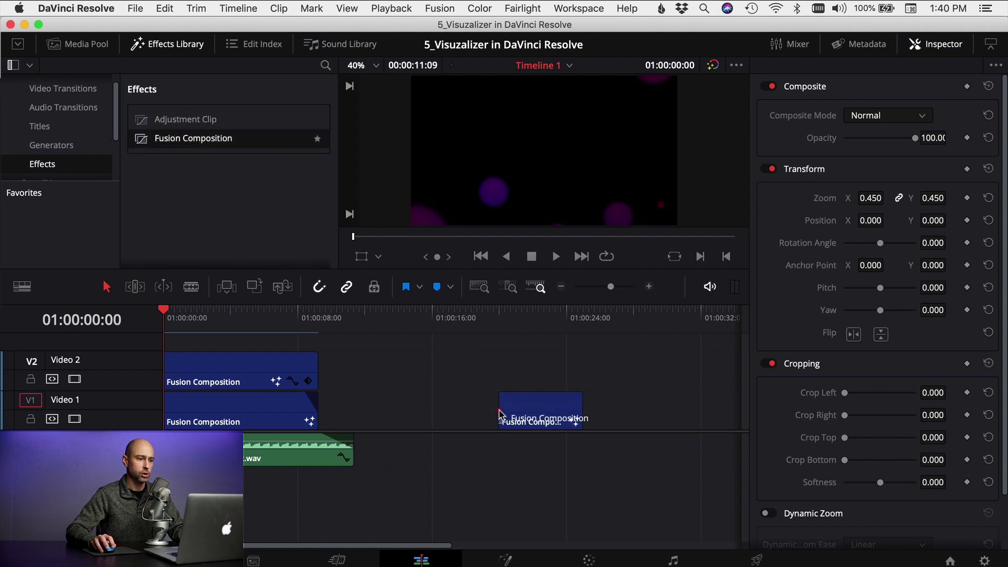
{"action": "left_click", "coordinate": [536, 322]}
{"action": "left_click", "coordinate": [549, 412]}
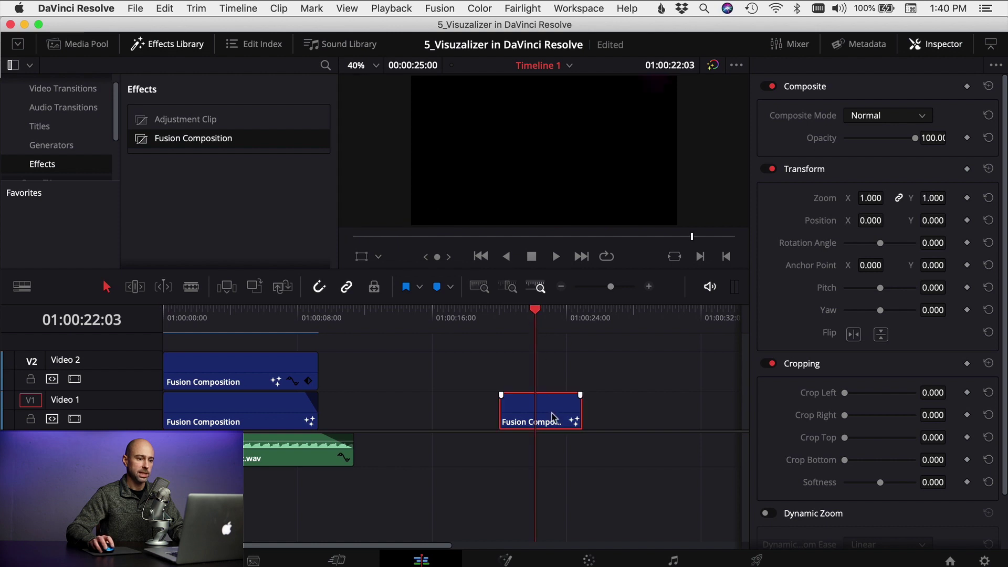
{"action": "left_click", "coordinate": [504, 560]}
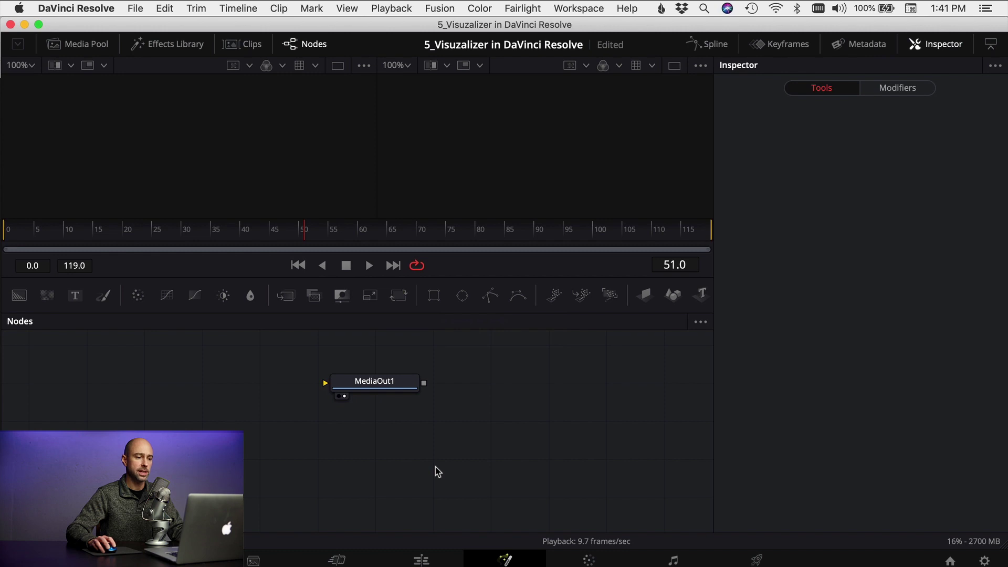
Drag Reactor-Installer.lua from Downloads into the Fusion Nodes panel and choose Install and Launch.
{"action": "key", "text": "super+Tab"}
{"action": "left_click_drag", "start_coordinate": [435, 209], "coordinate": [710, 194]}
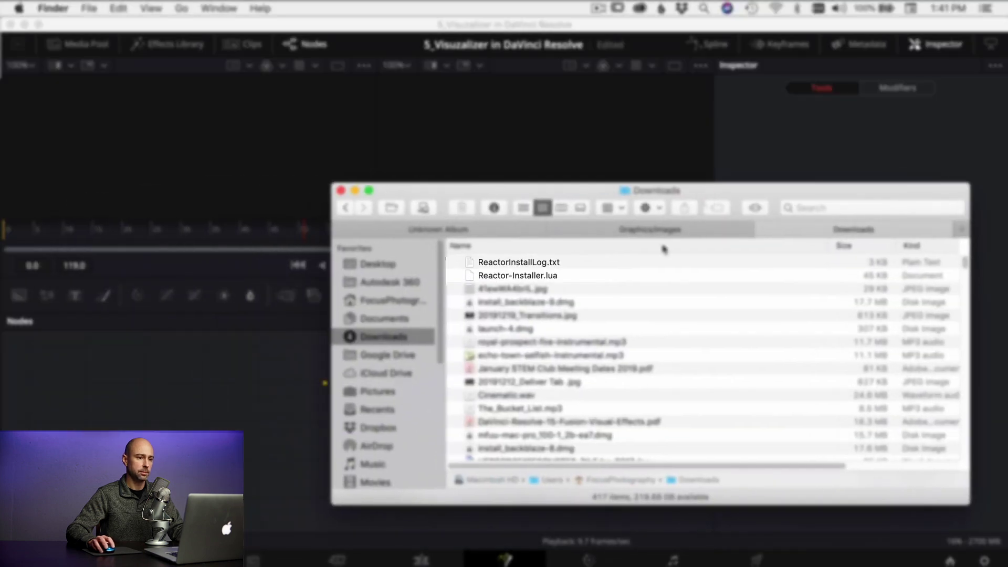
{"action": "left_click_drag", "start_coordinate": [531, 279], "coordinate": [196, 419]}
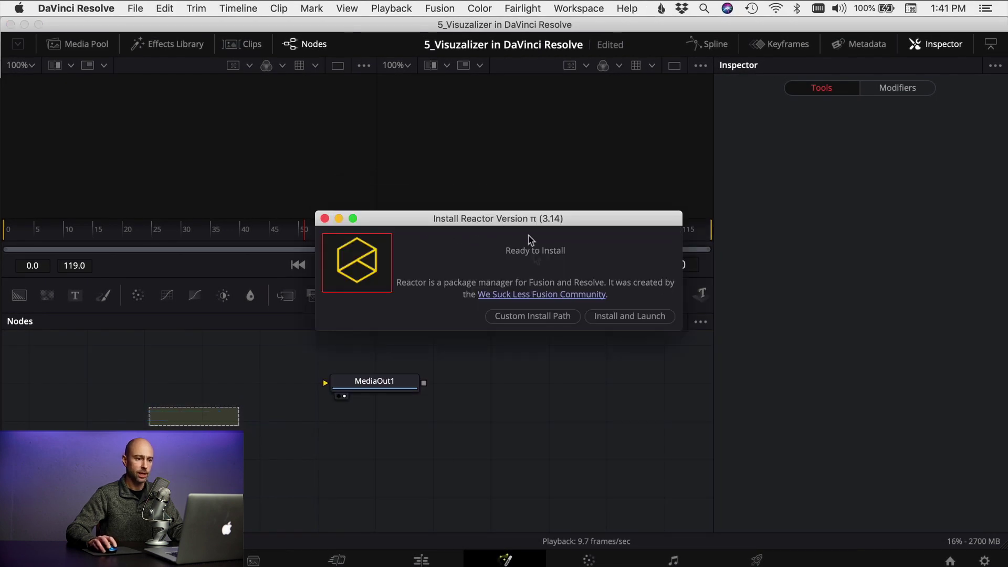
{"action": "left_click", "coordinate": [619, 318]}
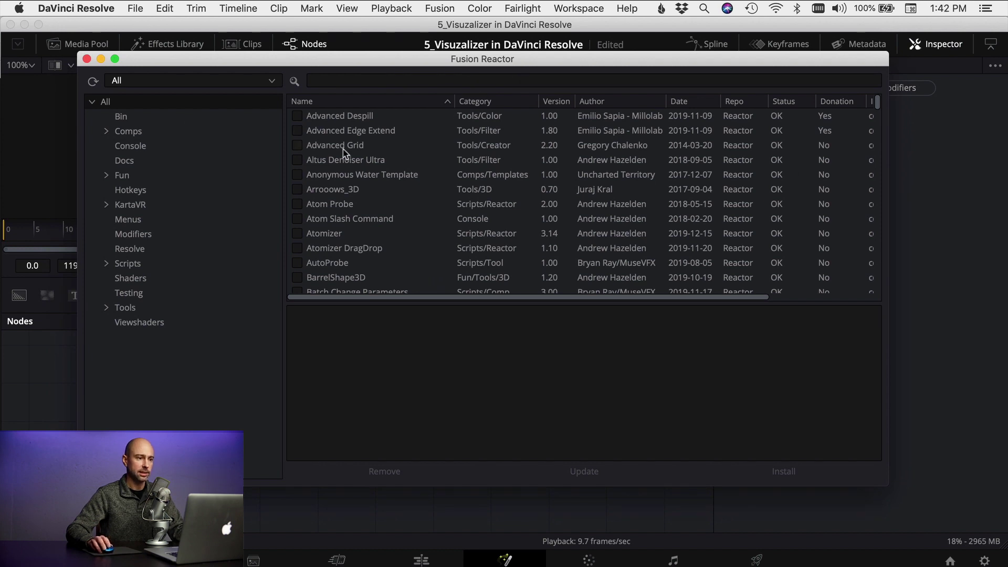
Search Reactor for 'suck less', install the Suck Less Audio package, then close Reactor.
{"action": "scroll", "coordinate": [343, 151], "scroll_direction": "down", "scroll_amount": 15}
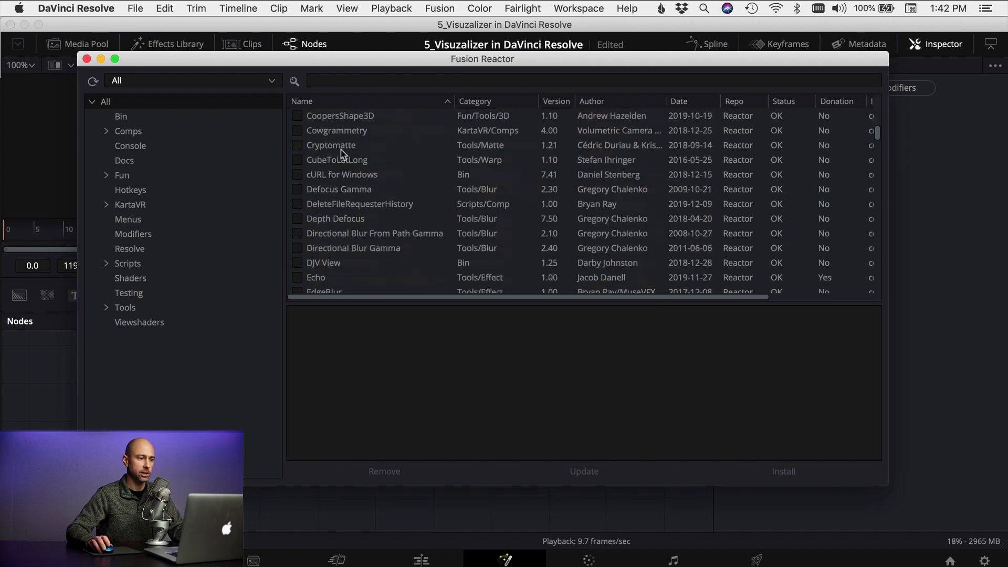
{"action": "scroll", "coordinate": [340, 154], "scroll_direction": "down", "scroll_amount": 6}
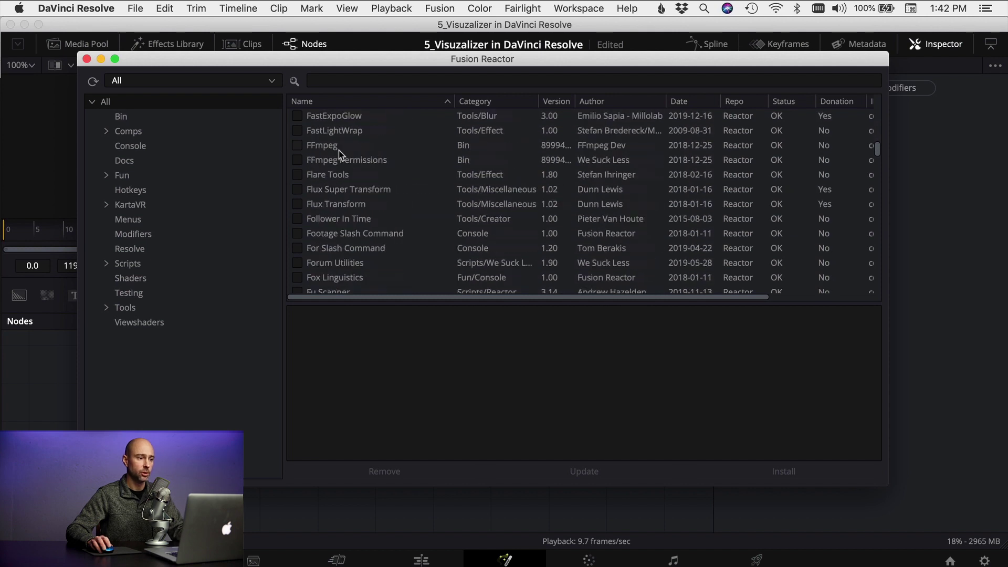
{"action": "scroll", "coordinate": [339, 153], "scroll_direction": "down", "scroll_amount": 5}
{"action": "left_click", "coordinate": [351, 79]}
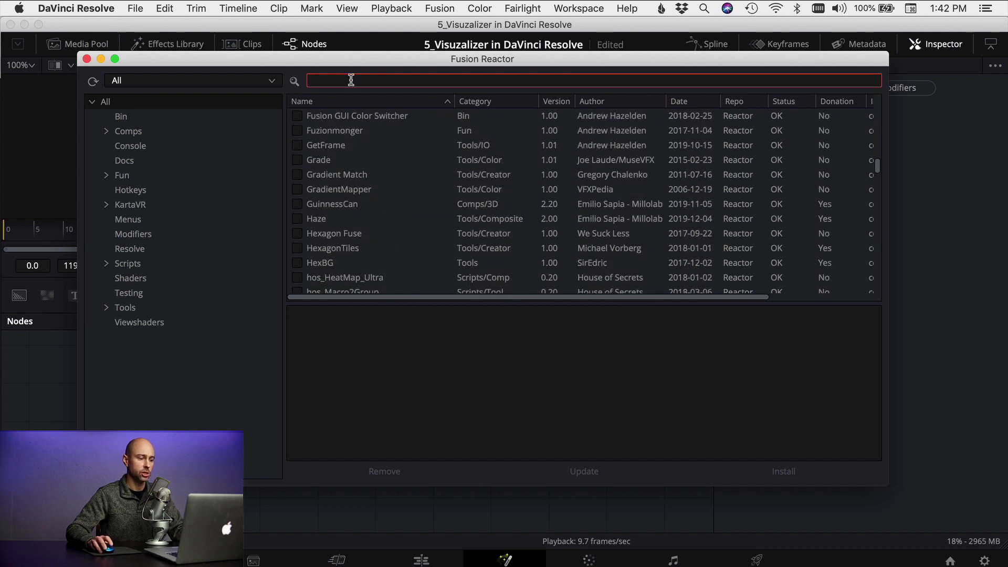
{"action": "type", "text": "su"}
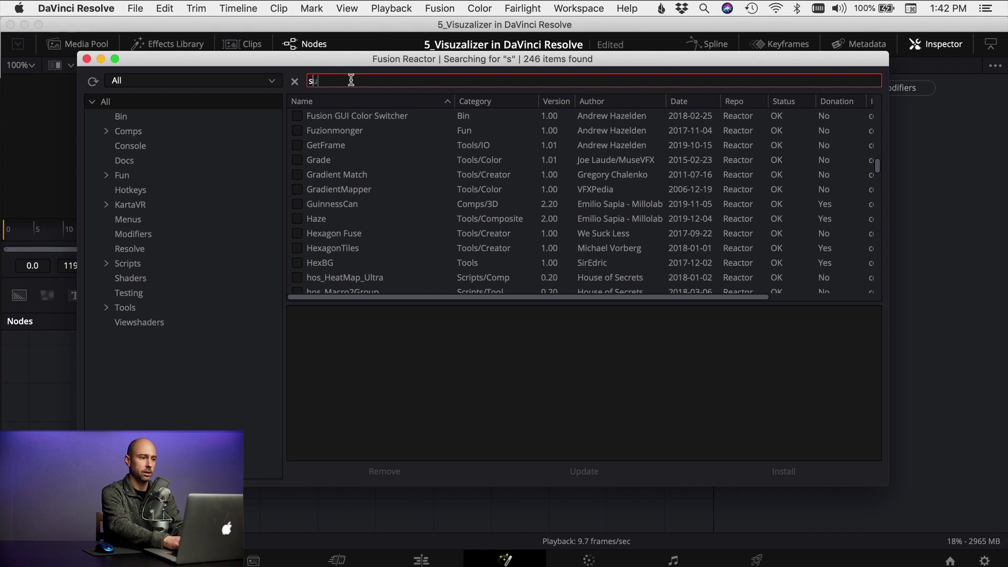
{"action": "type", "text": "ck less"}
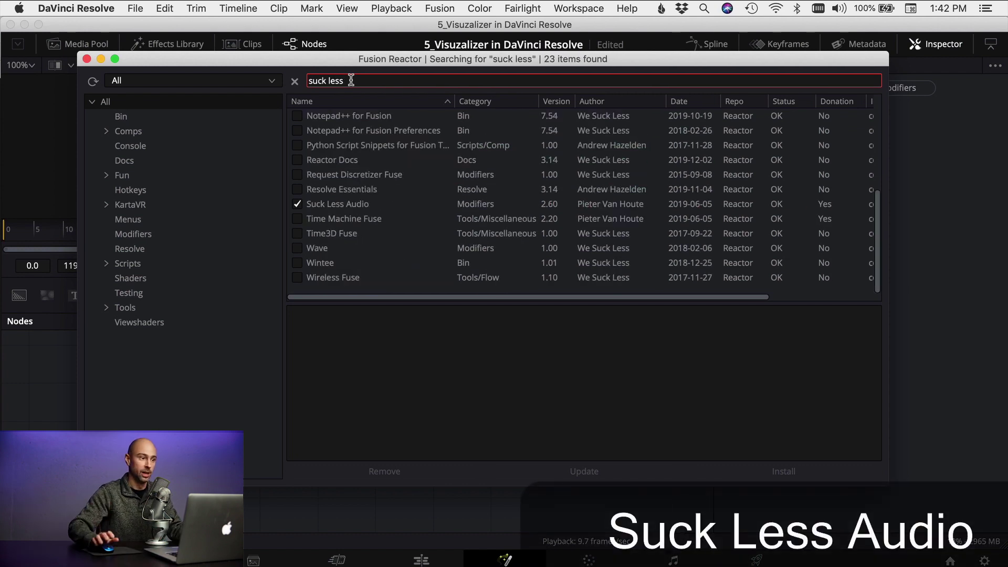
{"action": "left_click", "coordinate": [344, 207]}
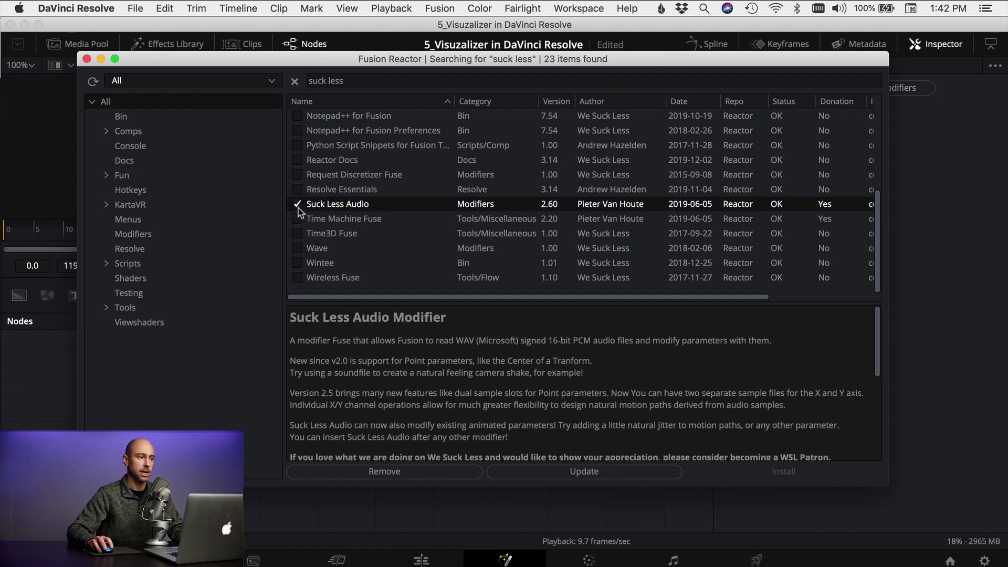
{"action": "left_click", "coordinate": [87, 59]}
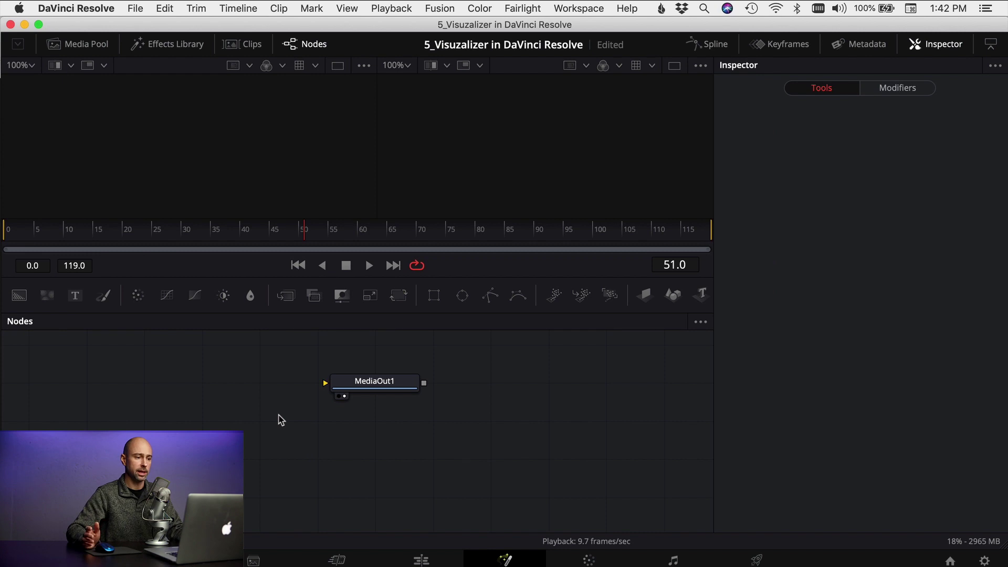
Add the lickd_master logo as MediaIn1 wired to MediaOut1, then insert Transform1 after it.
{"action": "left_click", "coordinate": [79, 49]}
{"action": "left_click_drag", "start_coordinate": [240, 104], "coordinate": [158, 391]}
{"action": "left_click", "coordinate": [168, 387]}
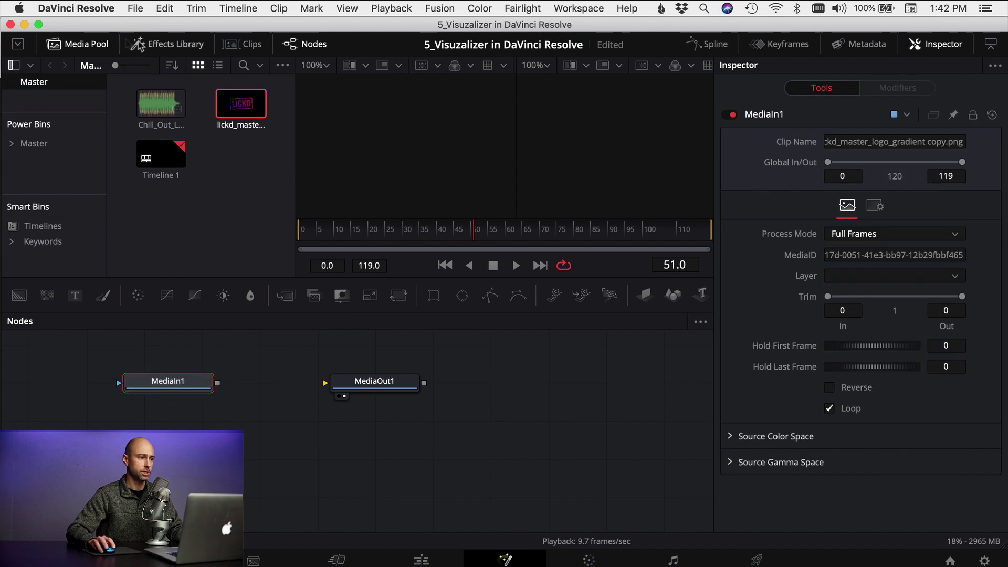
{"action": "left_click", "coordinate": [84, 45]}
{"action": "left_click_drag", "start_coordinate": [220, 387], "coordinate": [365, 387]}
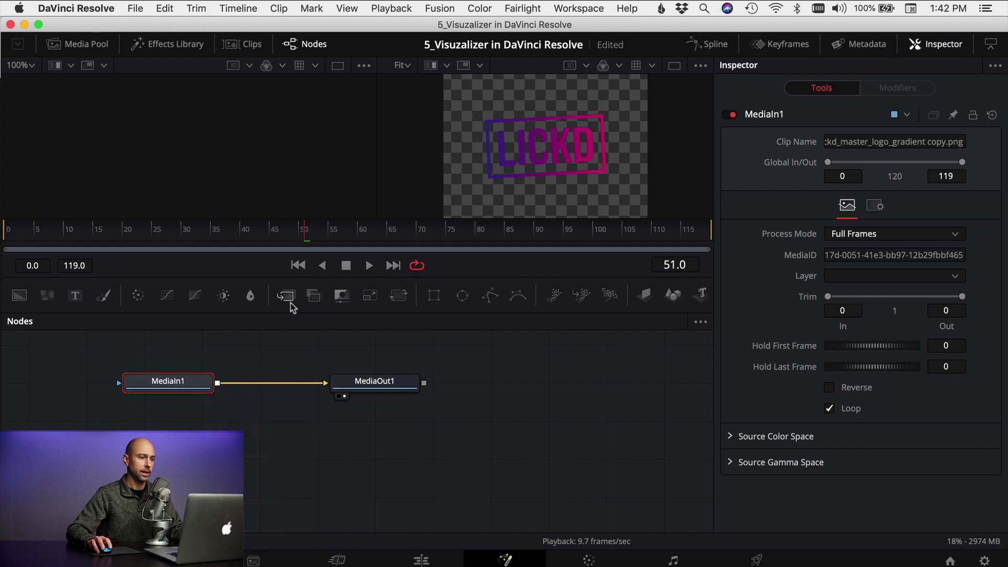
{"action": "left_click", "coordinate": [399, 297]}
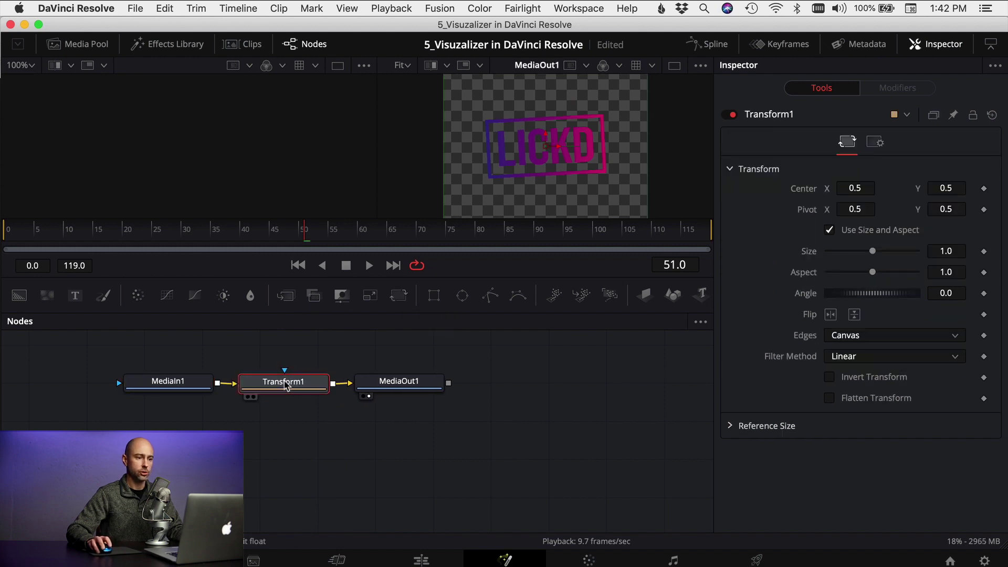
Set Transform1's Size to be modified with an Audio (WAV) modifier.
{"action": "right_click", "coordinate": [813, 255]}
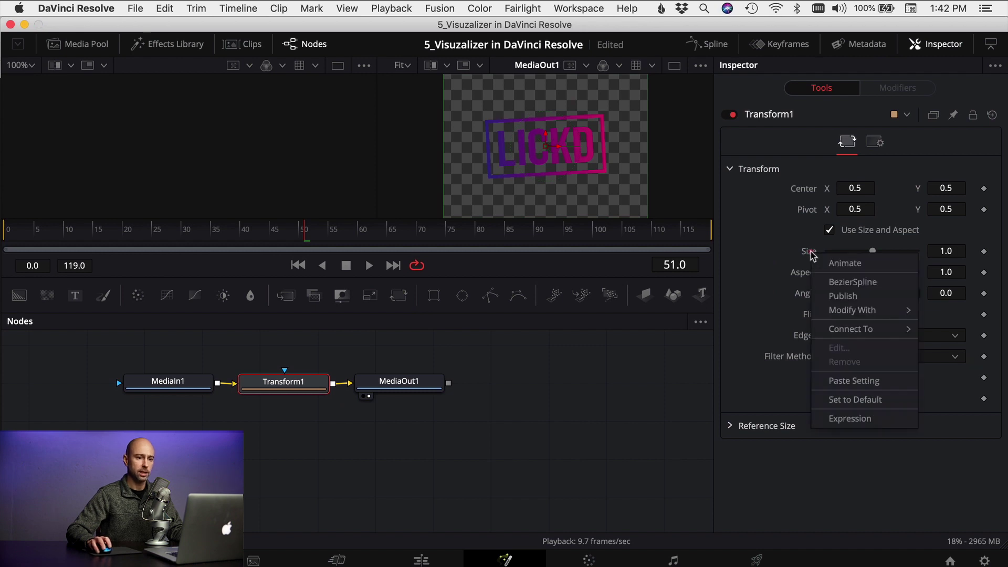
{"action": "mouse_move", "coordinate": [852, 314]}
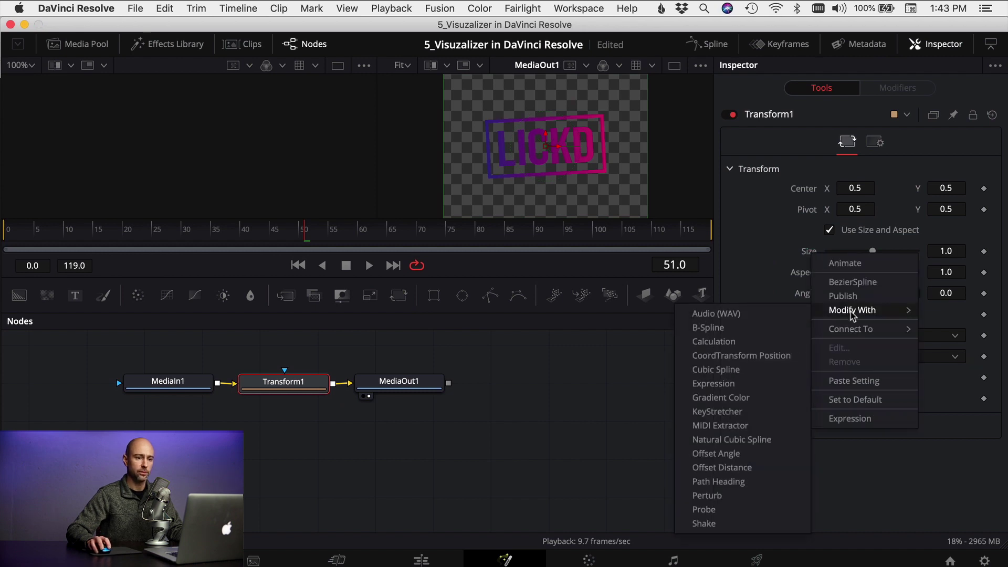
{"action": "left_click", "coordinate": [724, 315]}
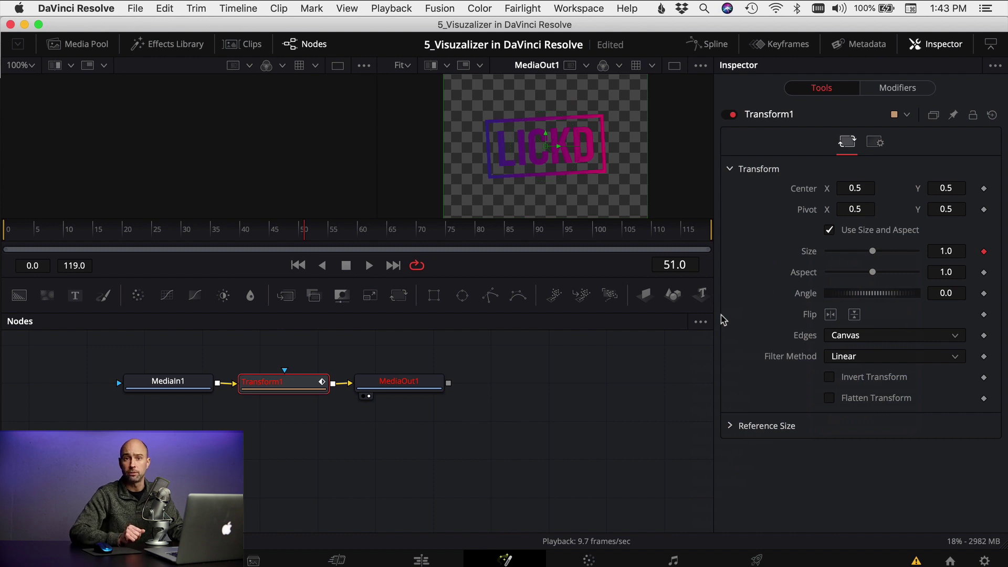
Play the composition from near the start and bring up the audio modifier's settings.
{"action": "left_click", "coordinate": [27, 235]}
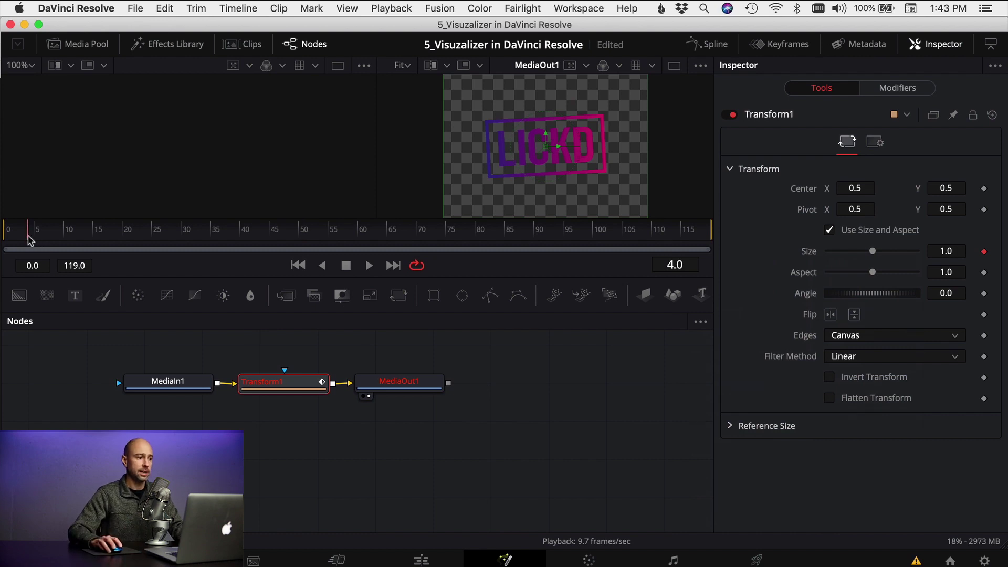
{"action": "key", "text": "space"}
{"action": "key", "text": "space"}
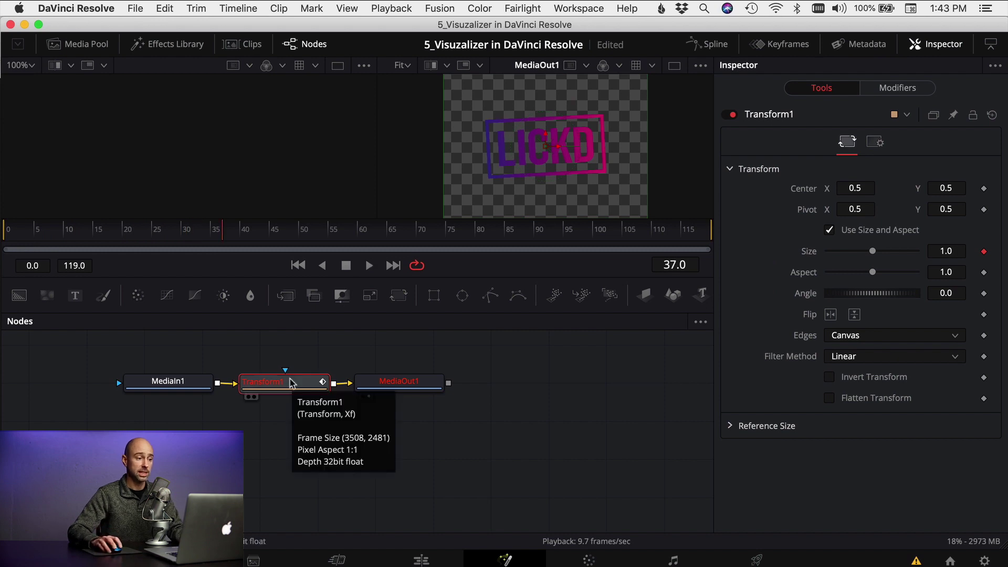
{"action": "left_click", "coordinate": [897, 89]}
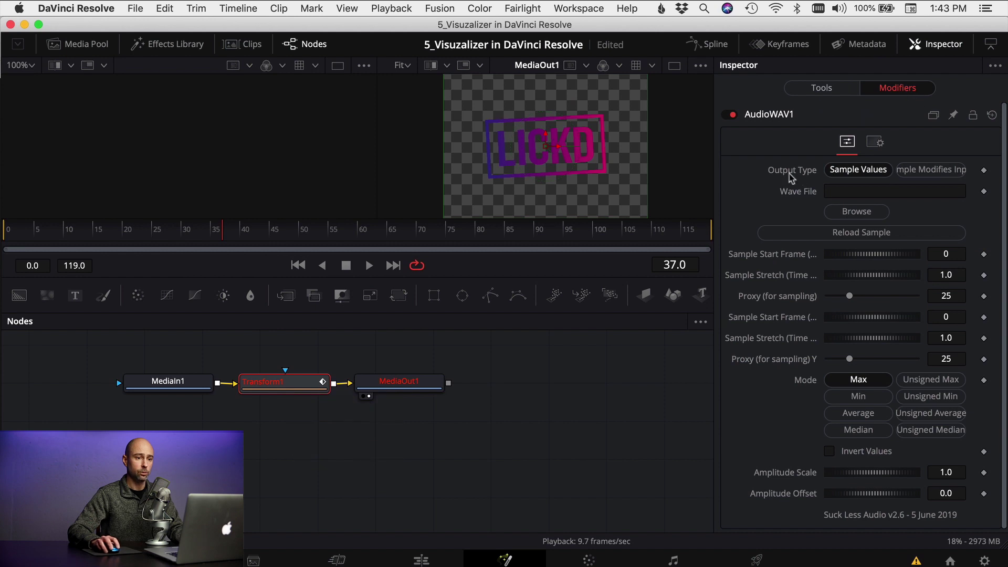
Load Chill_Out_Logo_Ident.wav as the audio modifier's wave file.
{"action": "left_click", "coordinate": [856, 212]}
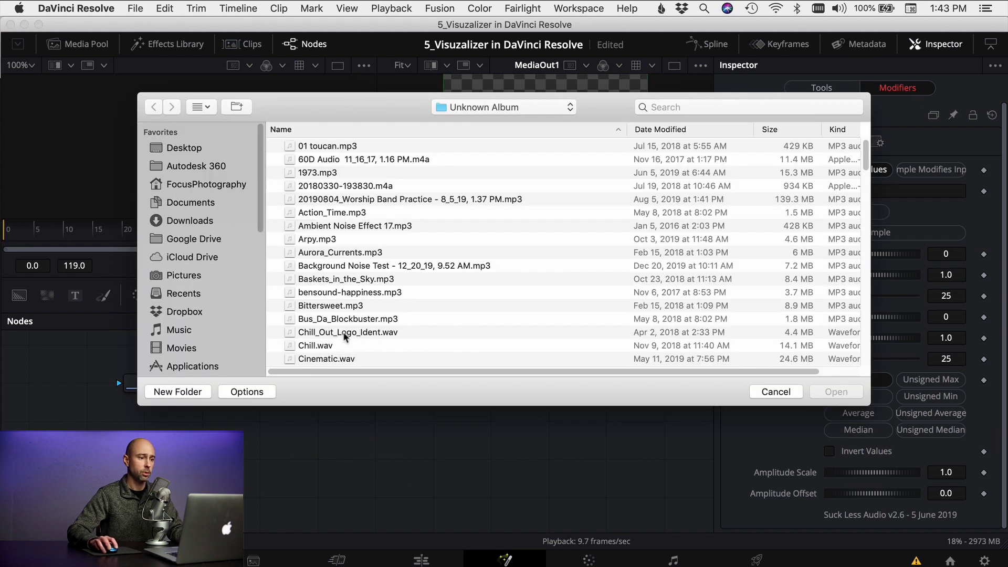
{"action": "left_click", "coordinate": [342, 332]}
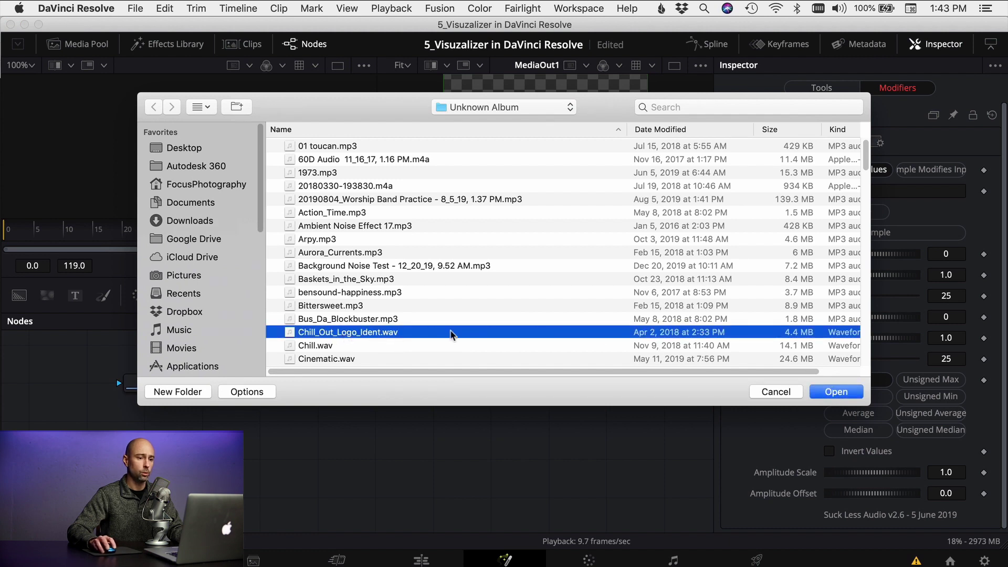
{"action": "left_click", "coordinate": [840, 396]}
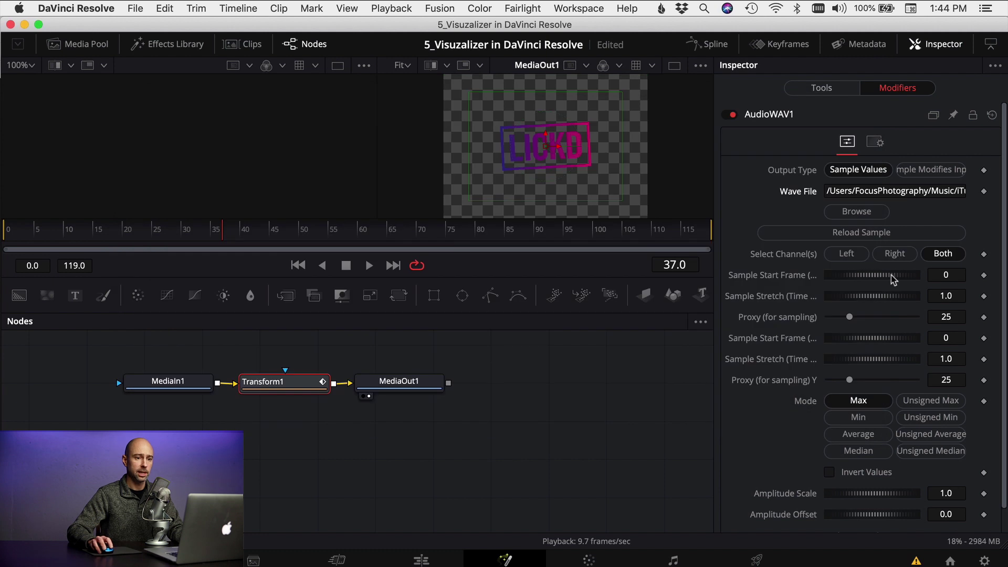
Preview the logo scaling to the music from the first frame, then return to the Edit page.
{"action": "left_click", "coordinate": [3, 236]}
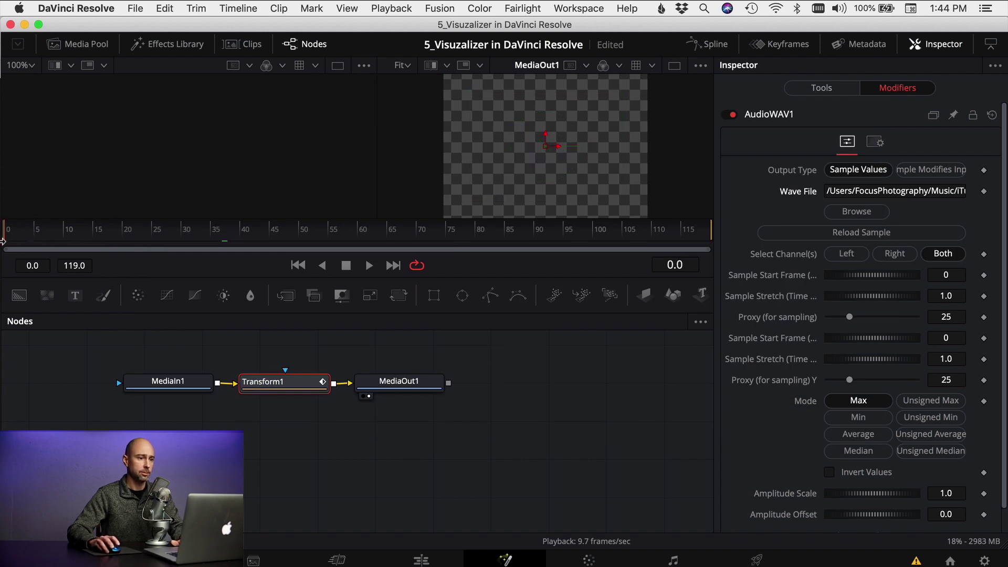
{"action": "key", "text": "space"}
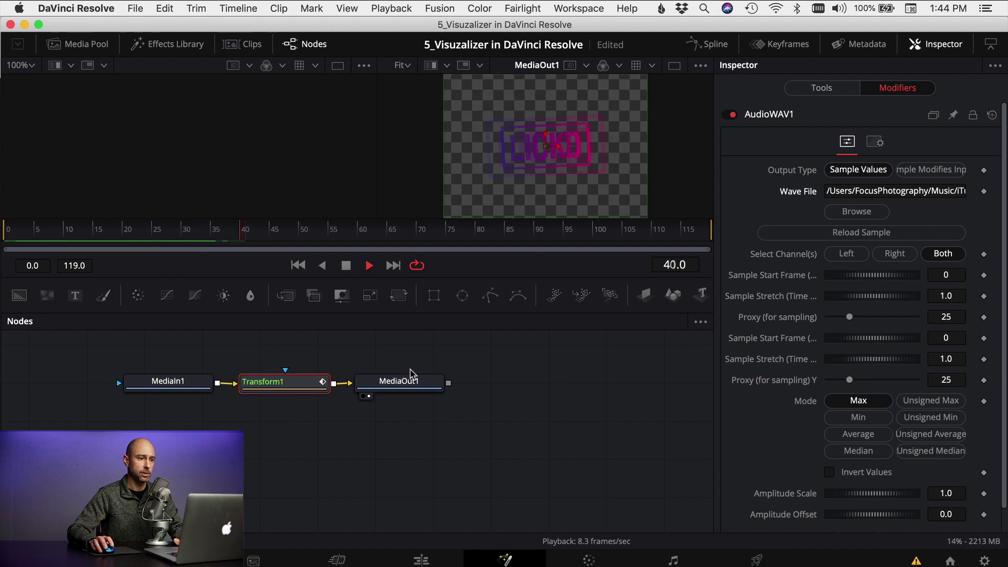
{"action": "key", "text": "space"}
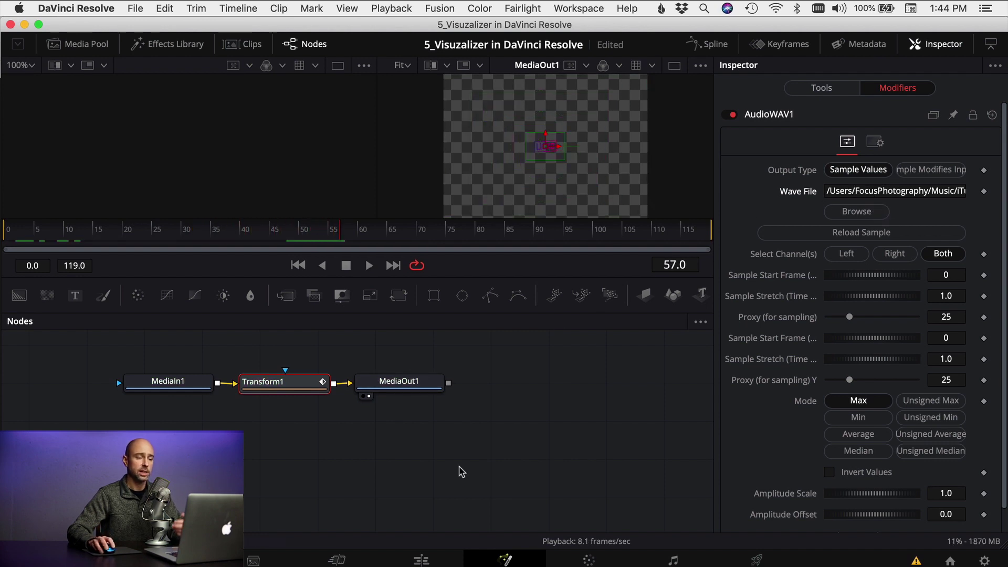
{"action": "left_click", "coordinate": [421, 561]}
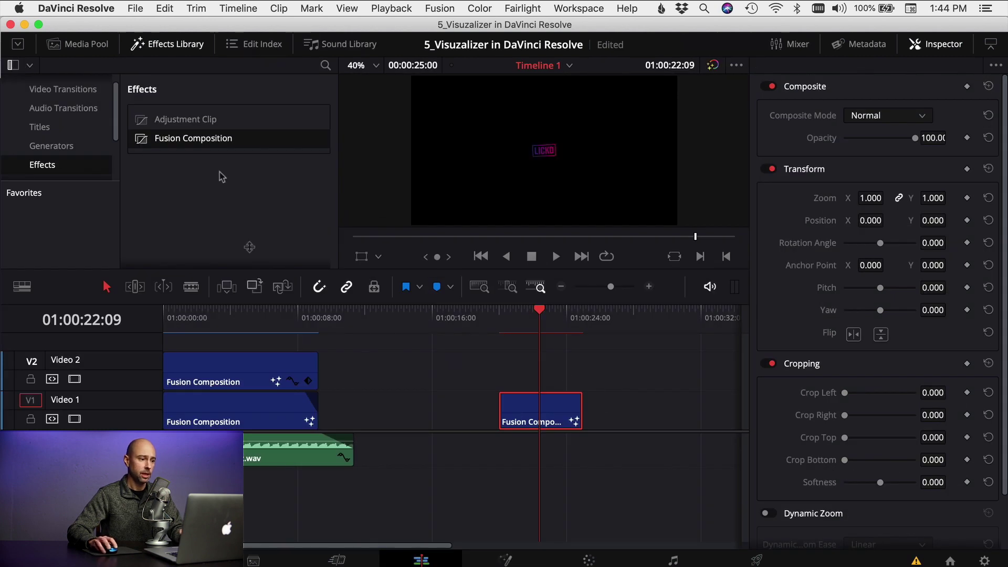
Copy the Chill_Out_Logo_Ident.wav clip to 01:00:20 under the second Fusion Composition.
{"action": "left_click", "coordinate": [248, 461]}
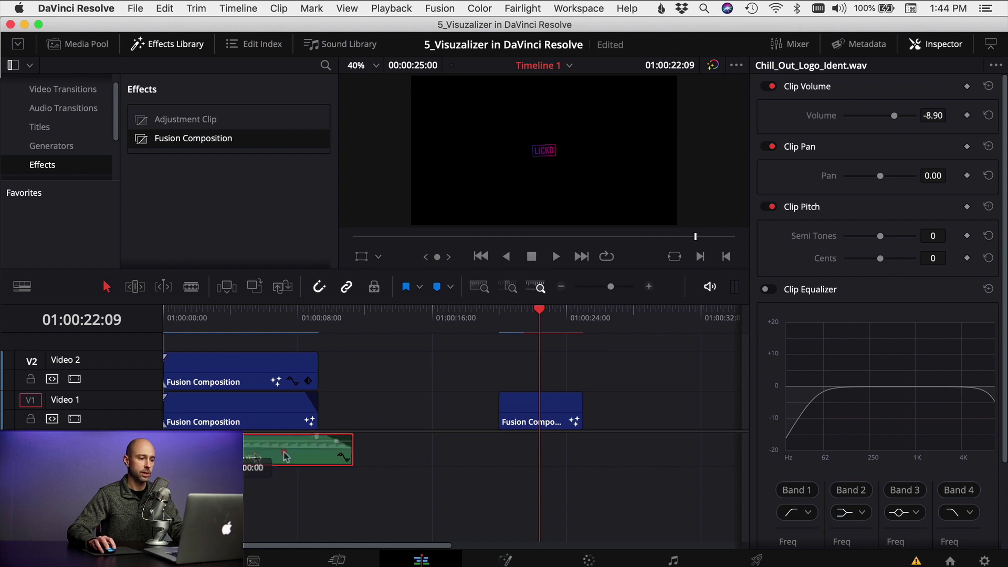
{"action": "left_click_drag", "start_coordinate": [248, 461], "coordinate": [584, 461]}
{"action": "left_click", "coordinate": [79, 43]}
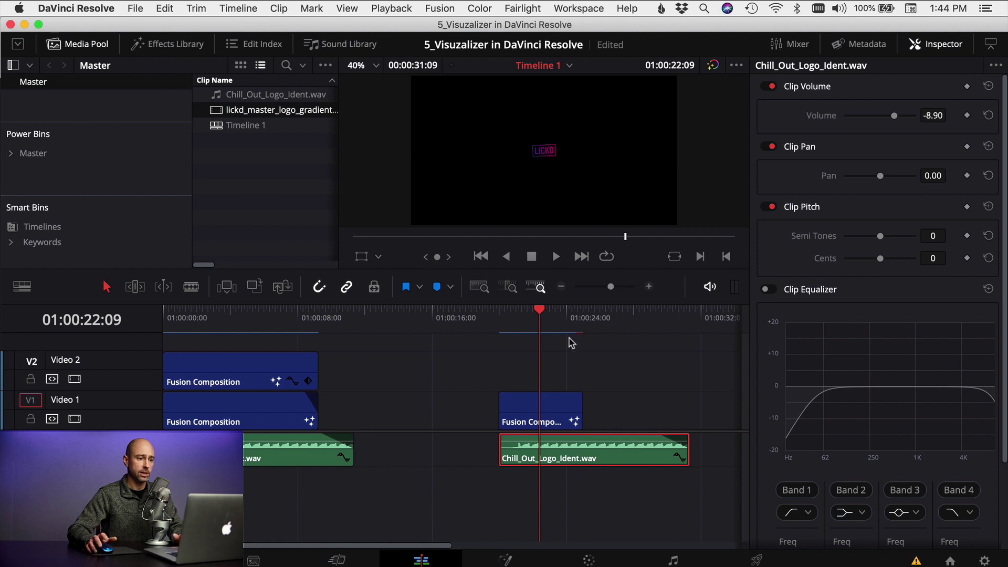
Play the timeline from the copied clip's start, then go back to the Fusion page.
{"action": "left_click", "coordinate": [498, 314]}
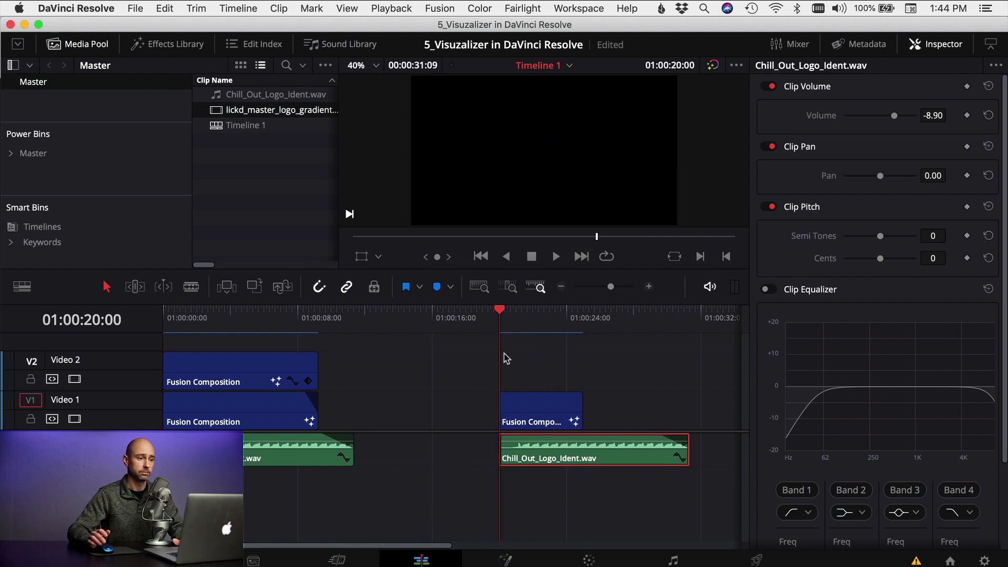
{"action": "key", "text": "space"}
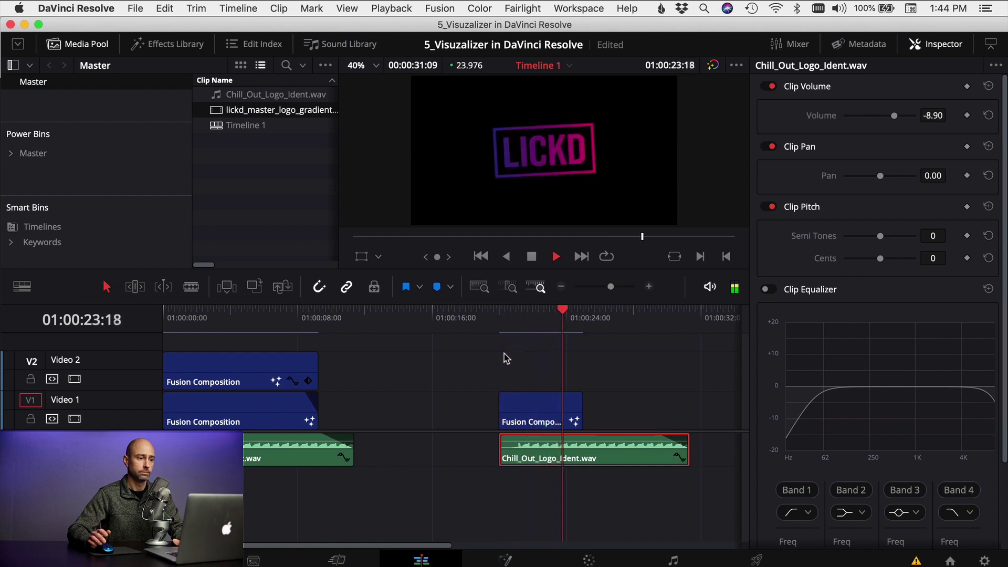
{"action": "key", "text": "shift+5"}
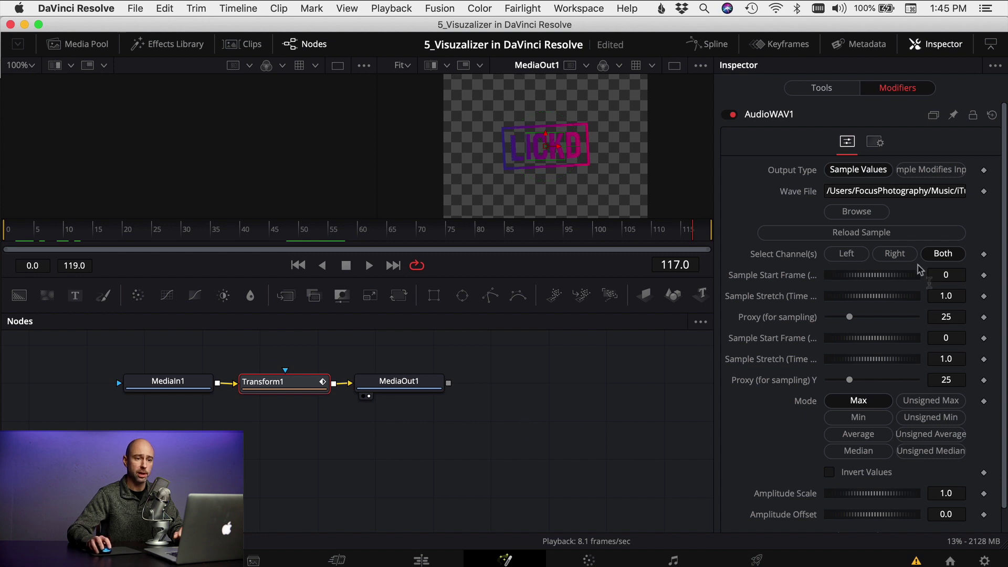